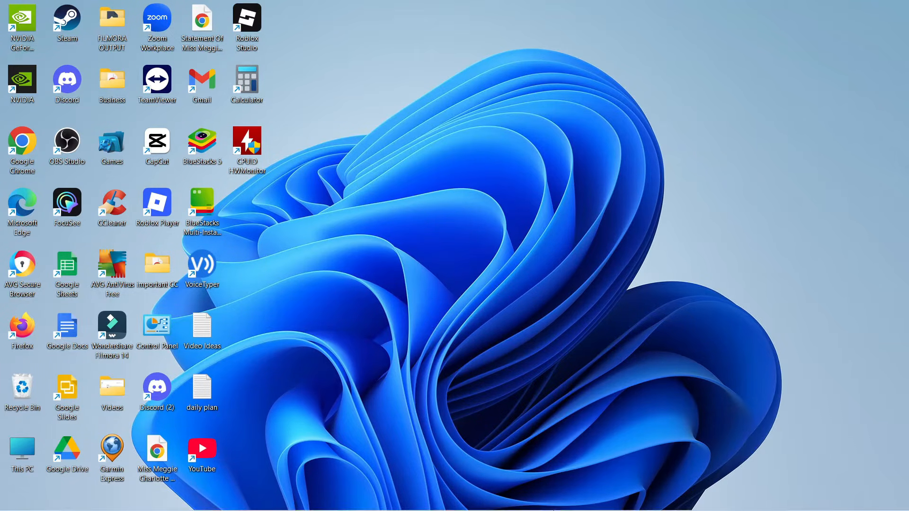
Open Task Manager and filter the running processes by "roblox".
{"action": "mouse_move", "coordinate": [678, 507]}
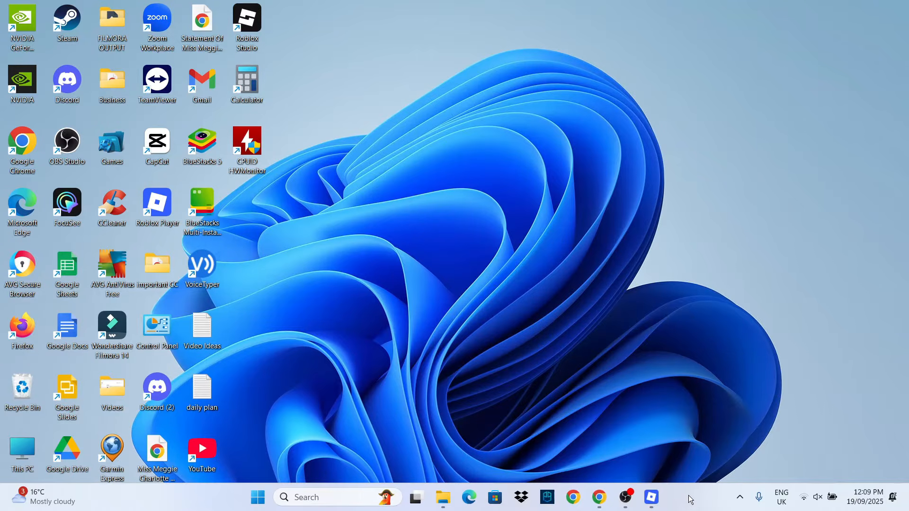
{"action": "right_click", "coordinate": [689, 499]}
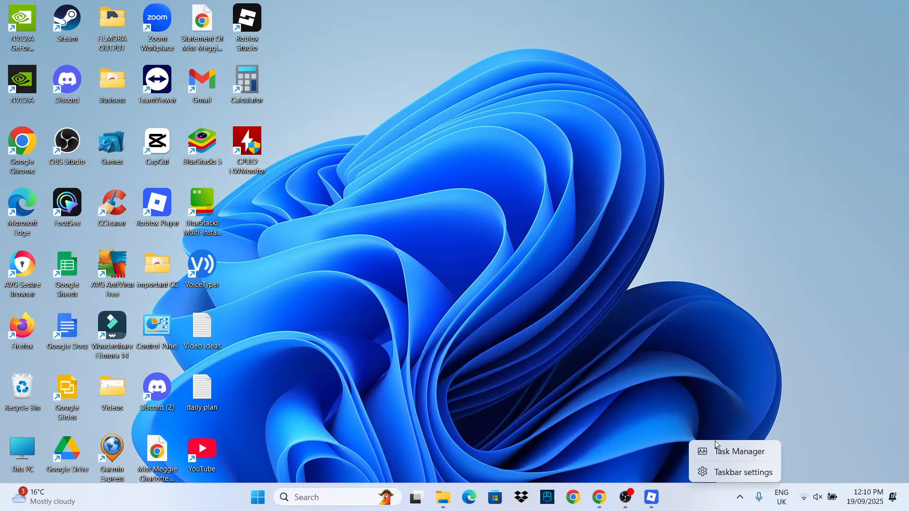
{"action": "left_click", "coordinate": [726, 450]}
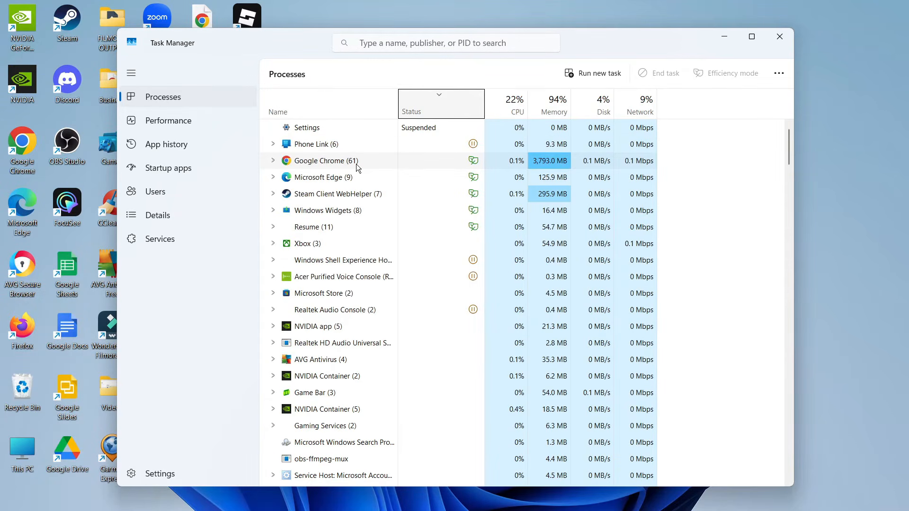
{"action": "left_click", "coordinate": [415, 39]}
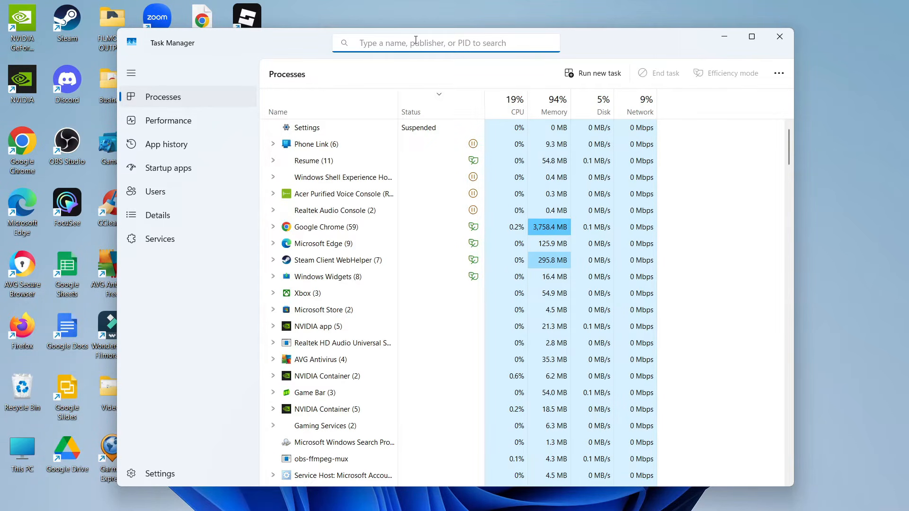
{"action": "type", "text": "robl"}
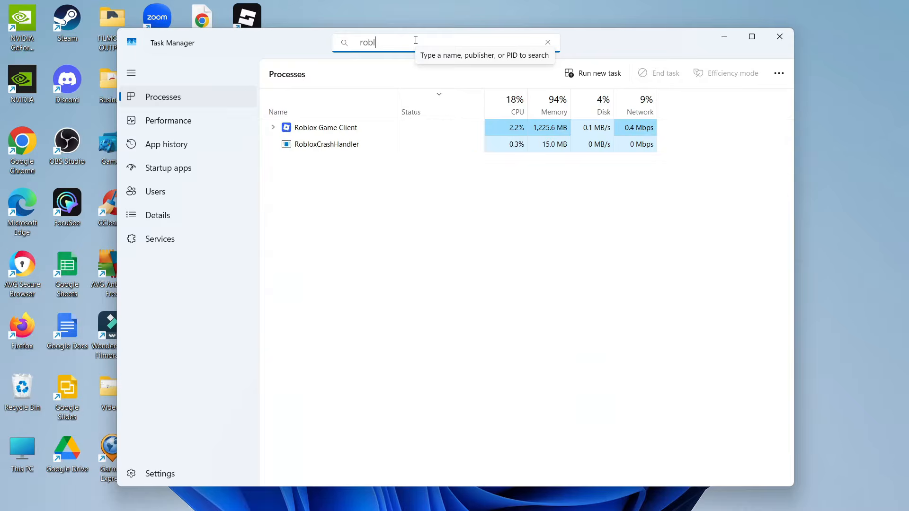
{"action": "type", "text": "ox"}
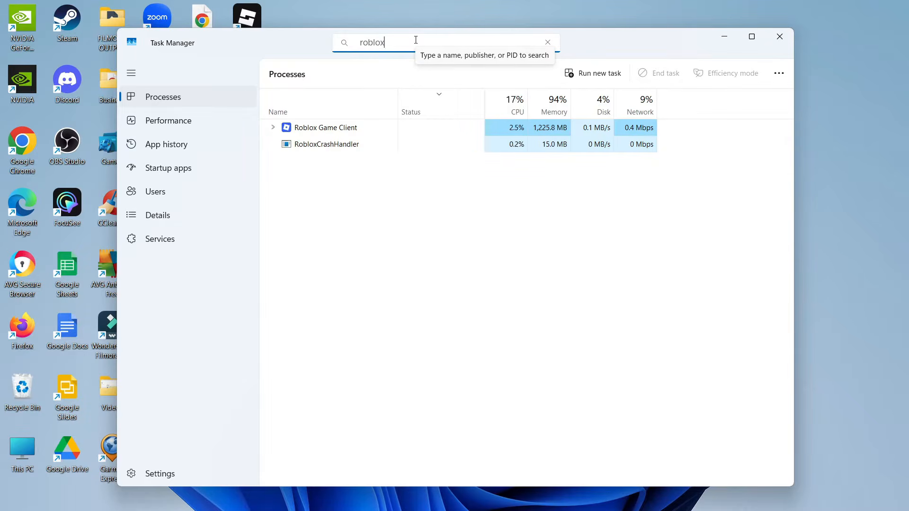
End the Roblox Game Client task and close Task Manager.
{"action": "left_click", "coordinate": [362, 124]}
{"action": "right_click", "coordinate": [362, 124]}
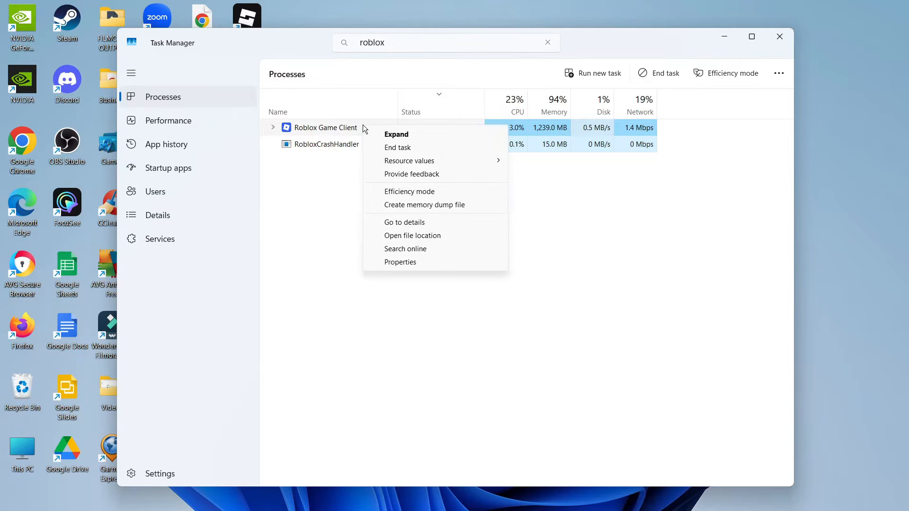
{"action": "left_click", "coordinate": [401, 147]}
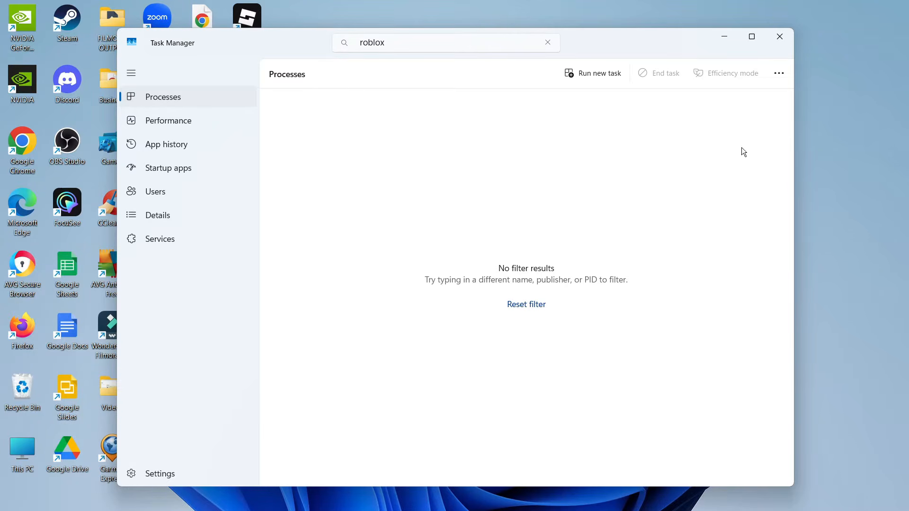
{"action": "left_click", "coordinate": [783, 42]}
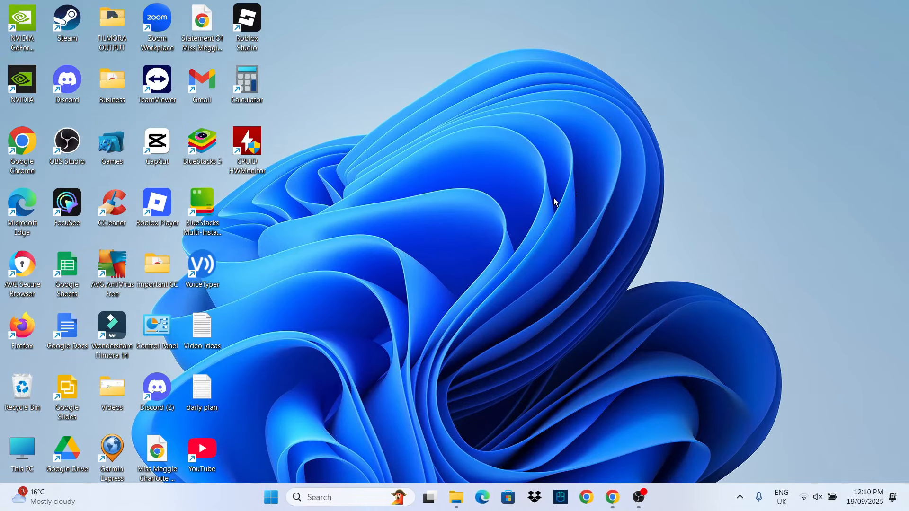
Open the local app data folder by running %localappdata% from the Run dialog.
{"action": "left_click", "coordinate": [325, 497]}
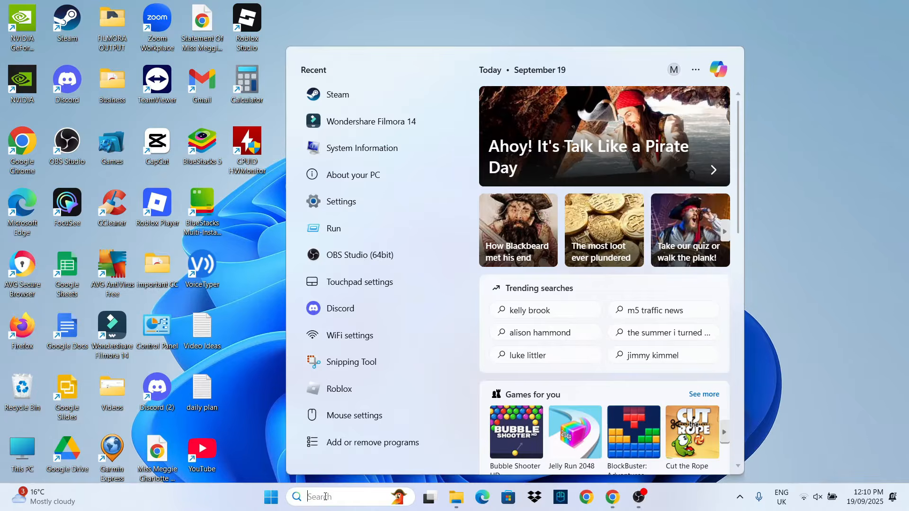
{"action": "type", "text": "run"}
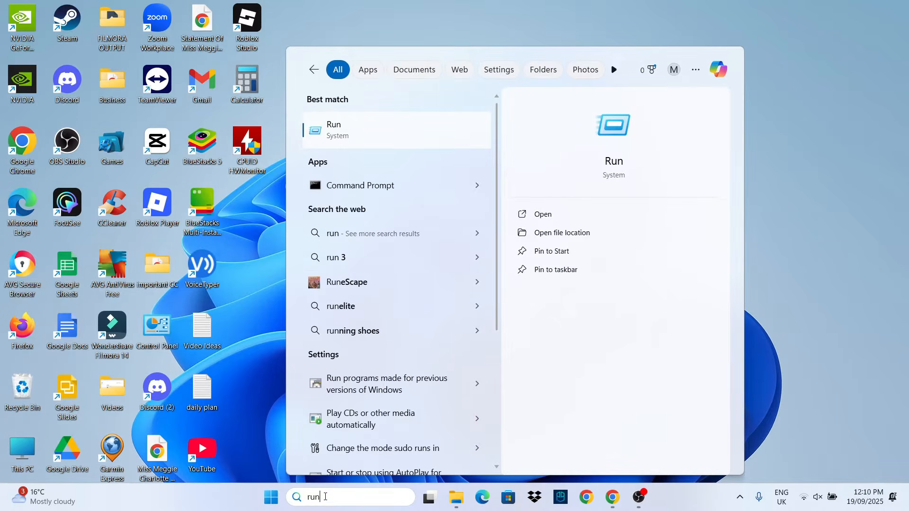
{"action": "left_click", "coordinate": [368, 134]}
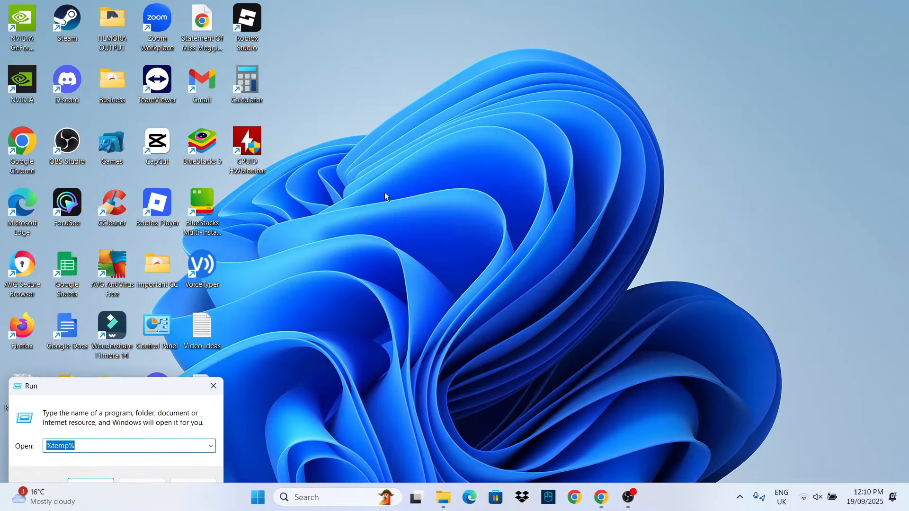
{"action": "type", "text": "%temp%"}
{"action": "left_click_drag", "start_coordinate": [121, 444], "coordinate": [1, 452]}
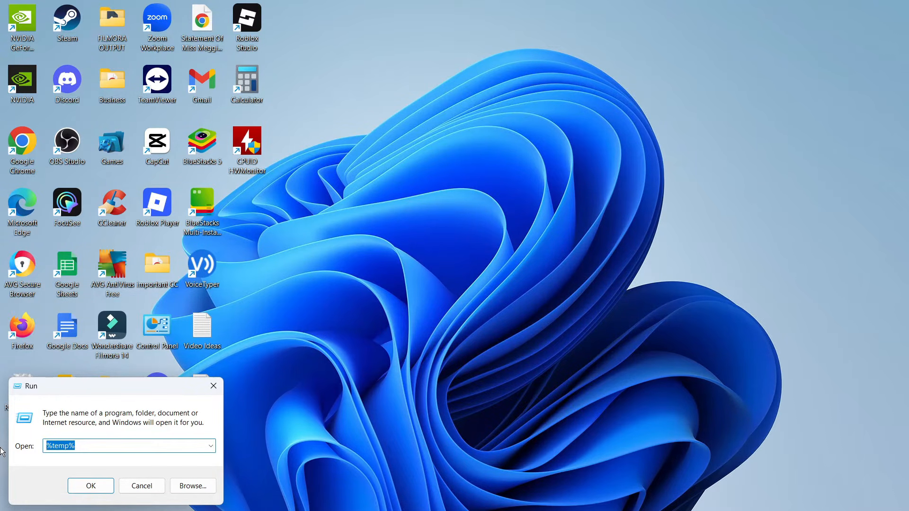
{"action": "type", "text": "%loc"}
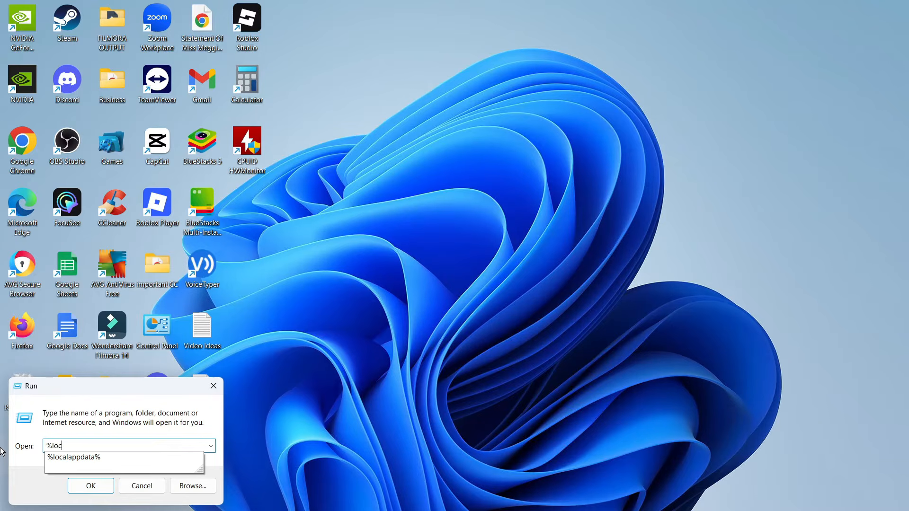
{"action": "type", "text": "alappdata%"}
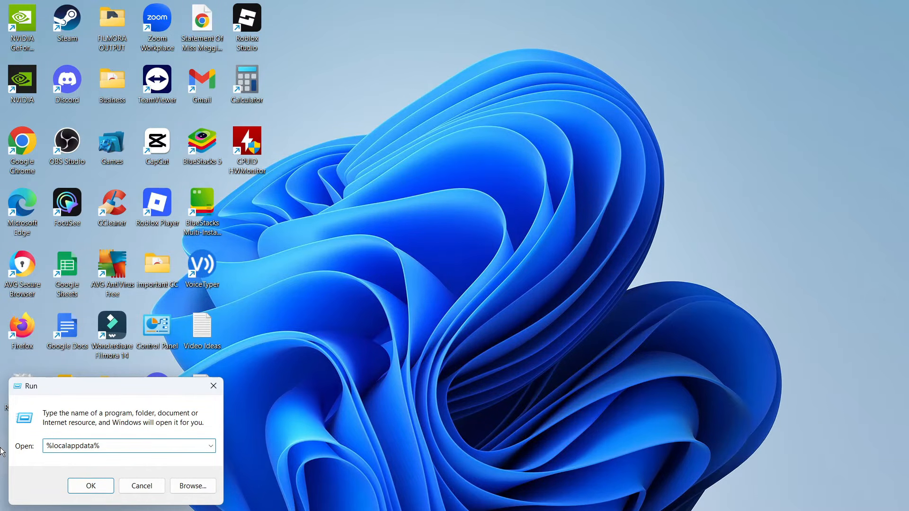
{"action": "left_click", "coordinate": [94, 485]}
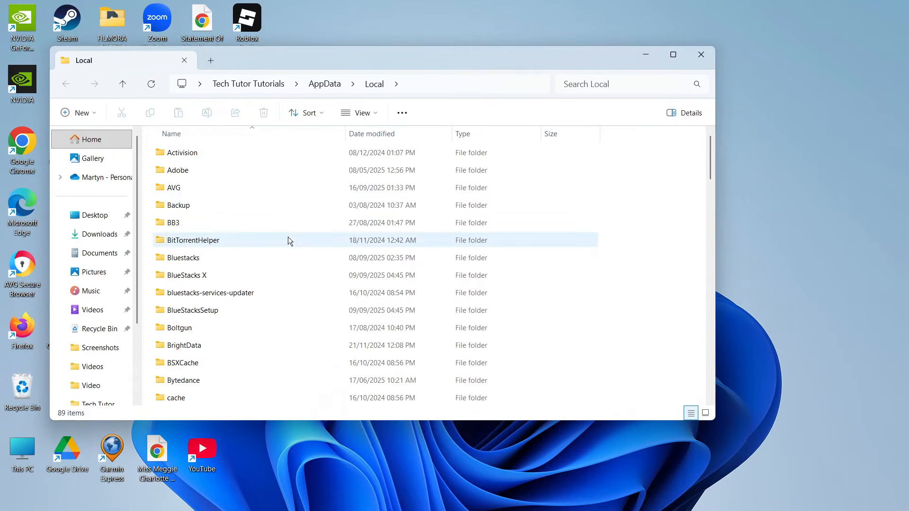
Open the Versions folder inside the Roblox folder of the local app data.
{"action": "scroll", "coordinate": [289, 241], "scroll_direction": "down", "scroll_amount": 3}
{"action": "scroll", "coordinate": [291, 236], "scroll_direction": "down", "scroll_amount": 6}
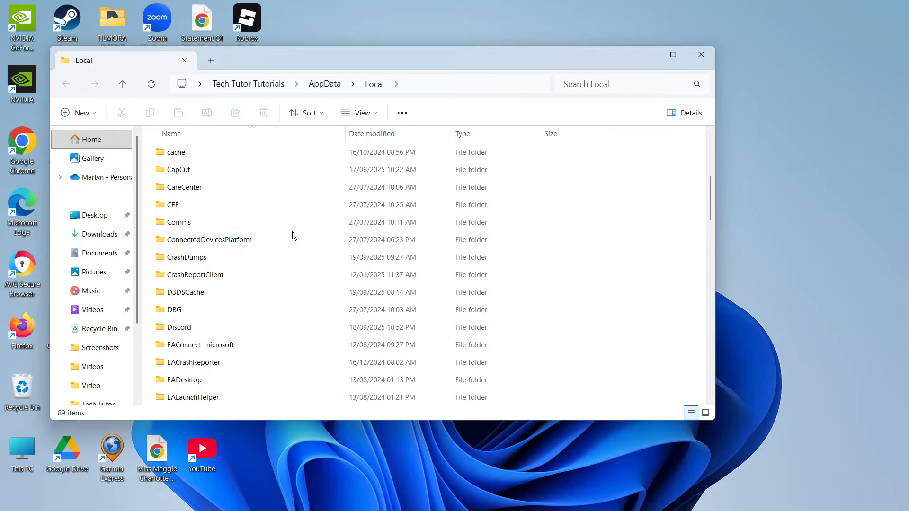
{"action": "scroll", "coordinate": [336, 251], "scroll_direction": "down", "scroll_amount": 7}
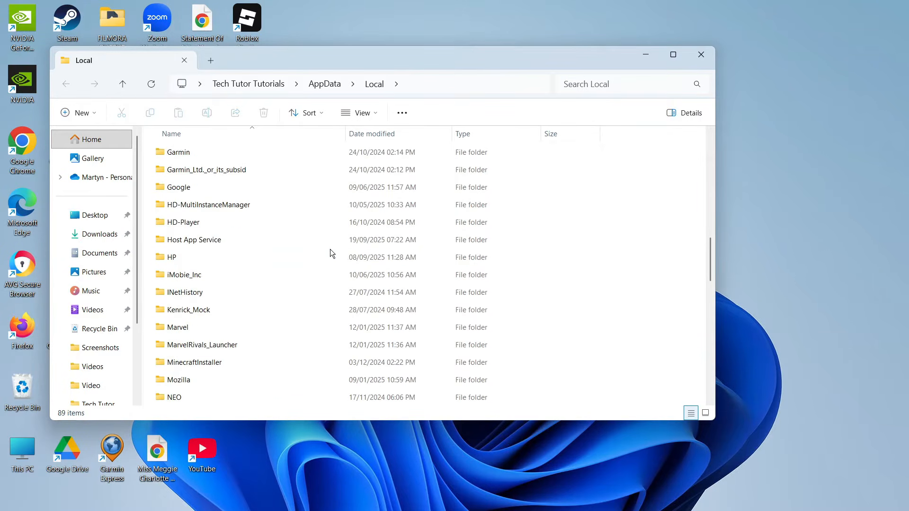
{"action": "scroll", "coordinate": [330, 254], "scroll_direction": "down", "scroll_amount": 2}
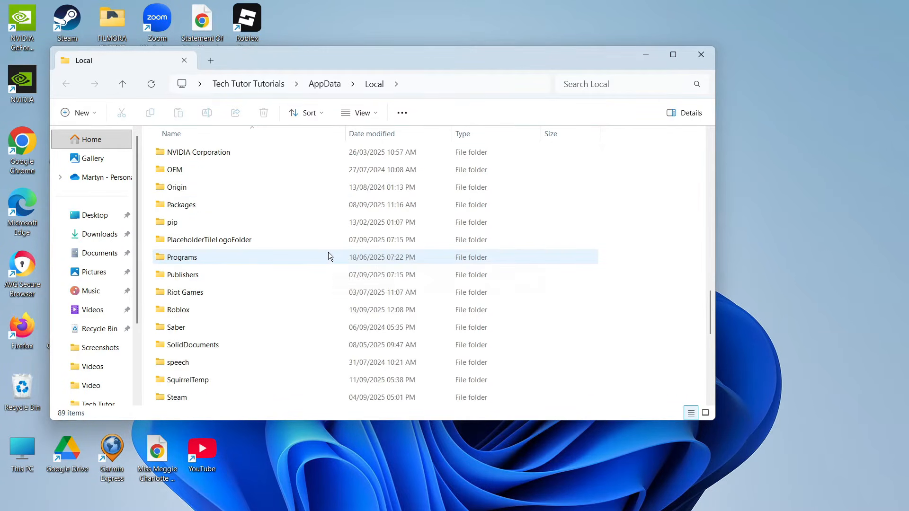
{"action": "left_click", "coordinate": [232, 310]}
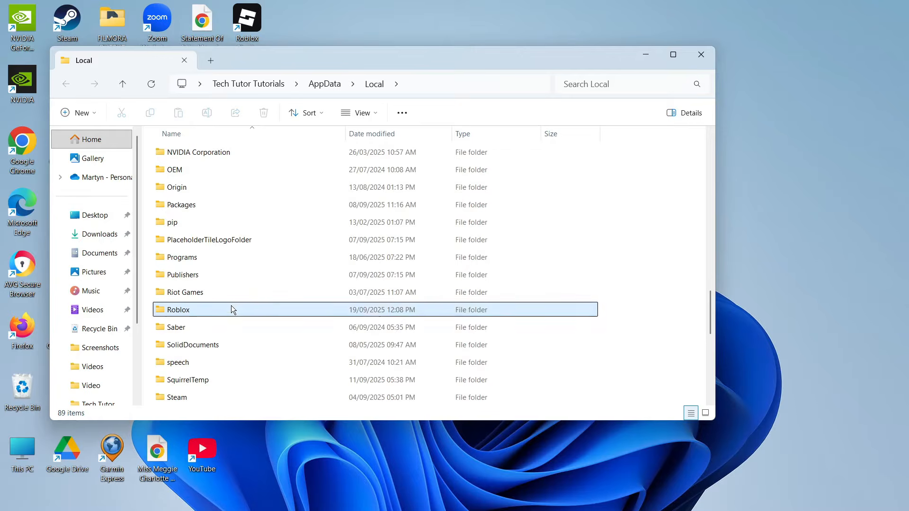
{"action": "double_click", "coordinate": [265, 306]}
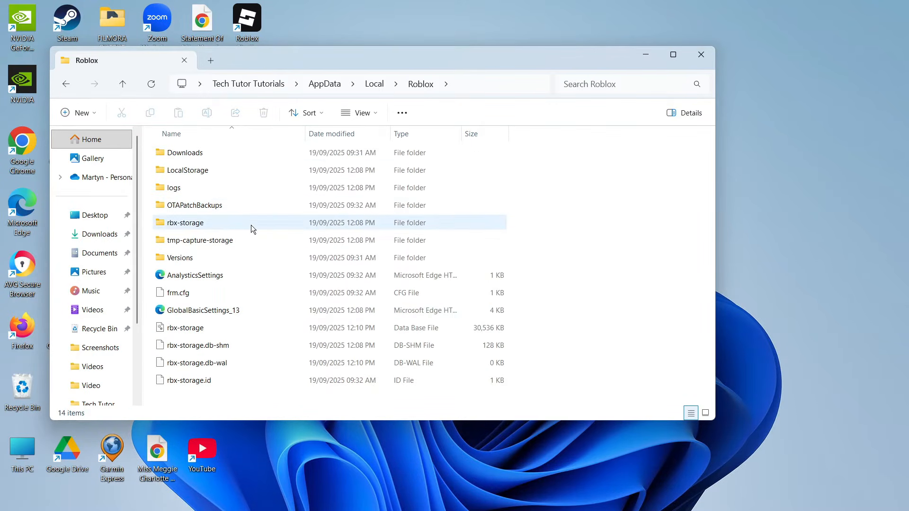
{"action": "left_click", "coordinate": [216, 259]}
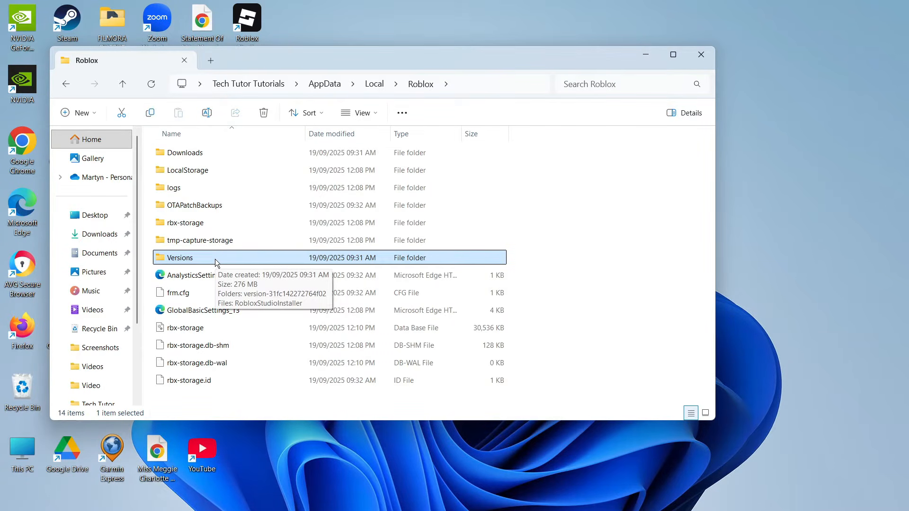
{"action": "double_click", "coordinate": [216, 260]}
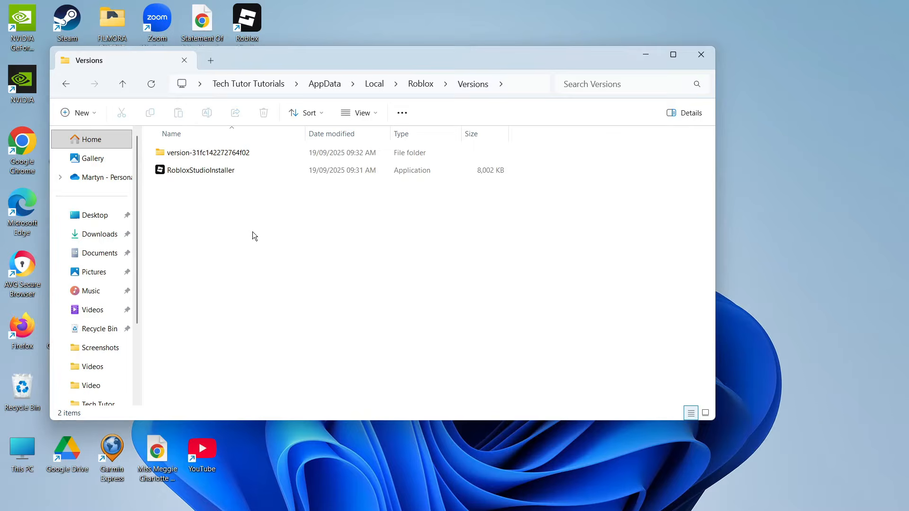
Delete the version folder and RobloxStudioInstaller from the Versions folder, and close the file window.
{"action": "left_click_drag", "start_coordinate": [298, 208], "coordinate": [191, 146]}
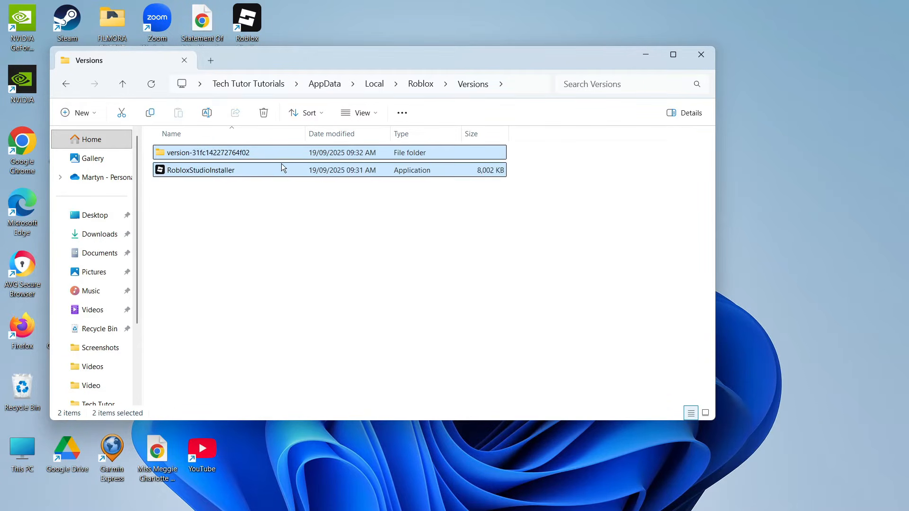
{"action": "left_click", "coordinate": [257, 112]}
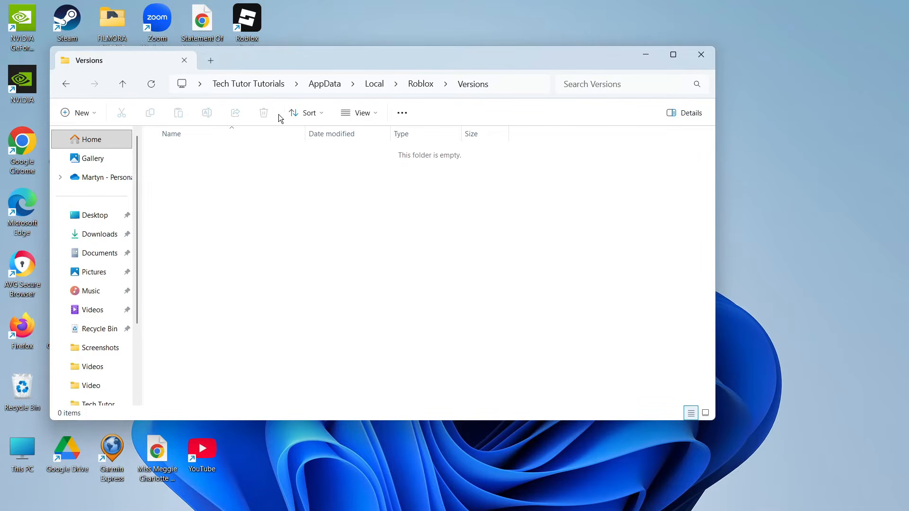
{"action": "left_click", "coordinate": [702, 54]}
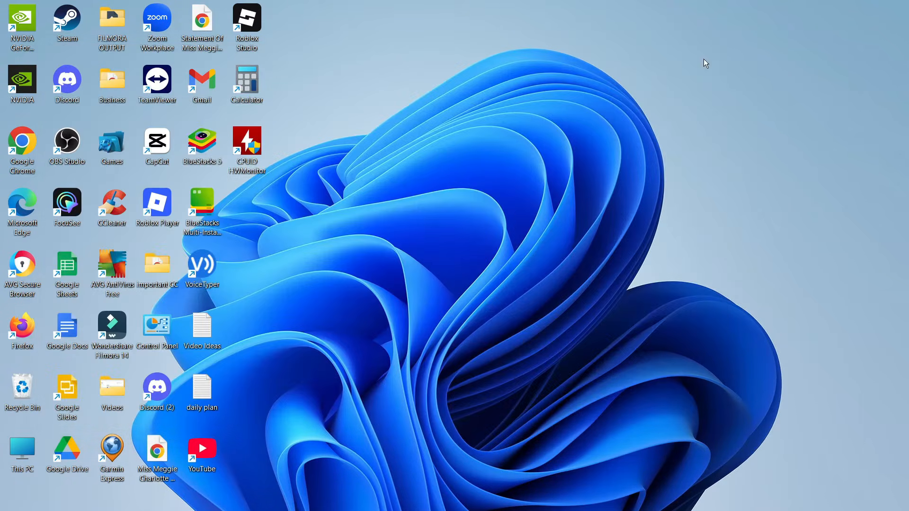
Empty the Recycle Bin, permanently deleting all of its items.
{"action": "right_click", "coordinate": [17, 392]}
{"action": "left_click", "coordinate": [92, 296]}
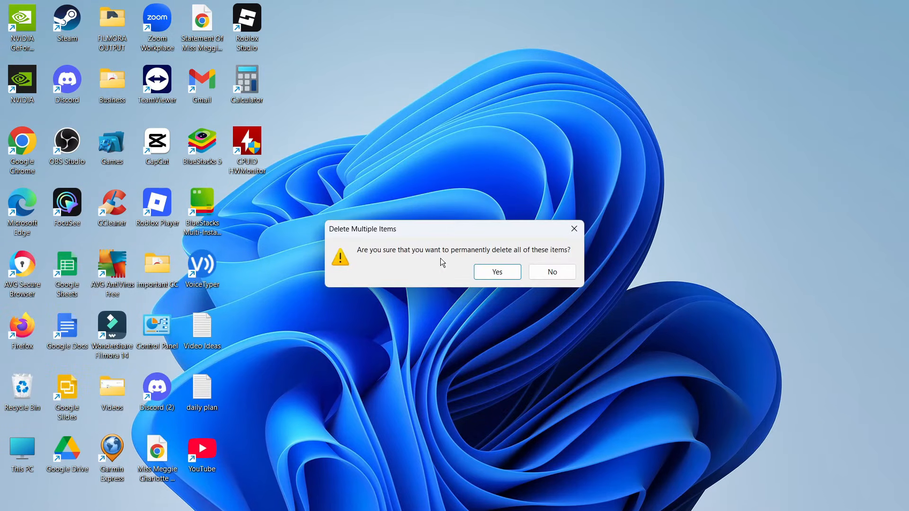
{"action": "left_click", "coordinate": [500, 272]}
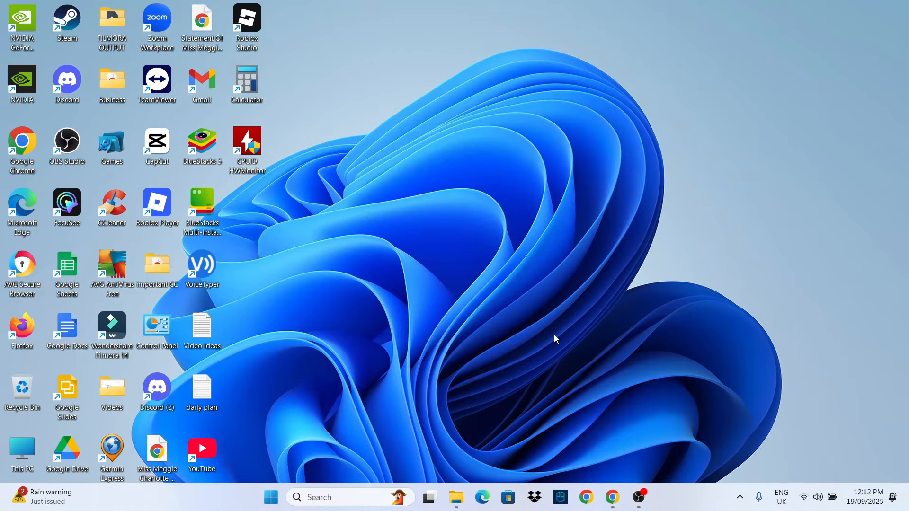
Search Windows for "cmd" and launch Command Prompt as administrator.
{"action": "left_click", "coordinate": [315, 497]}
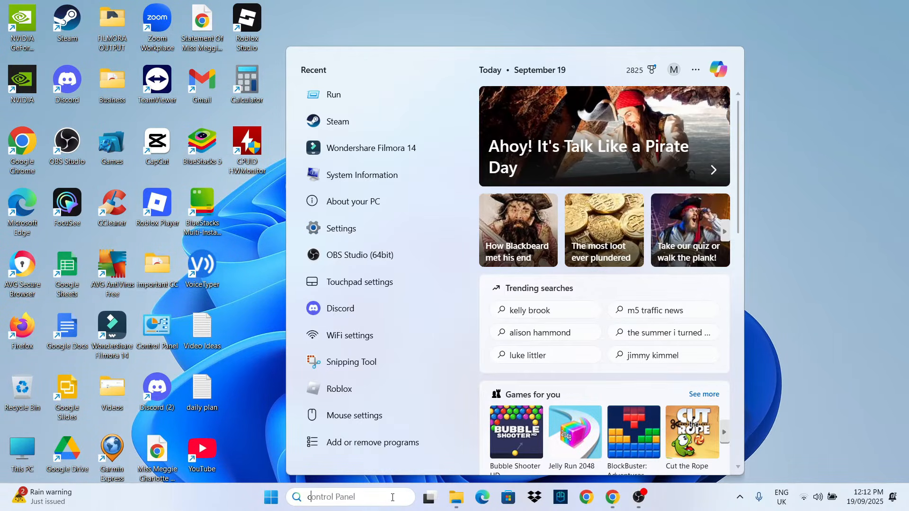
{"action": "type", "text": "cmd"}
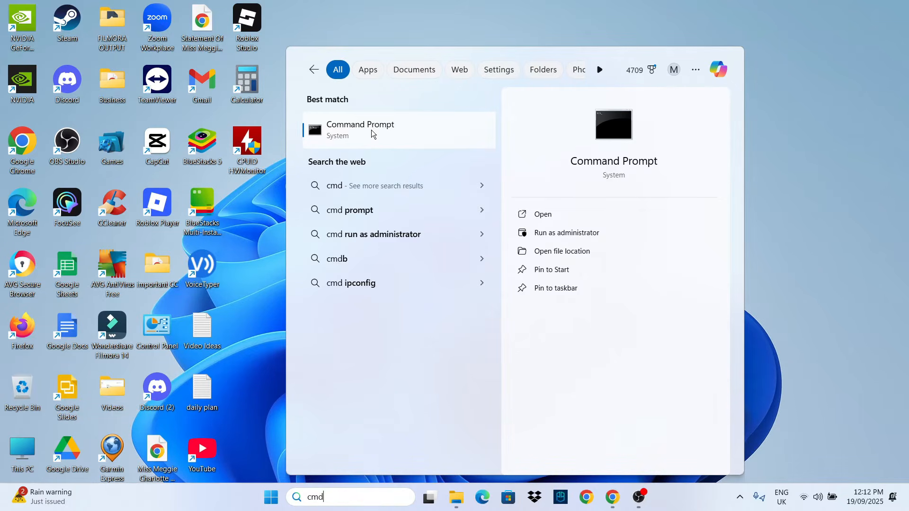
{"action": "right_click", "coordinate": [372, 131]}
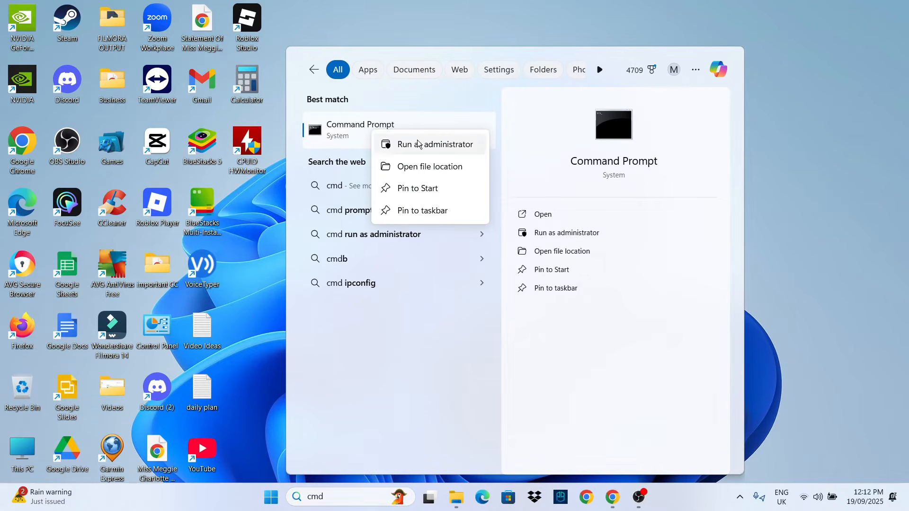
{"action": "left_click", "coordinate": [439, 149]}
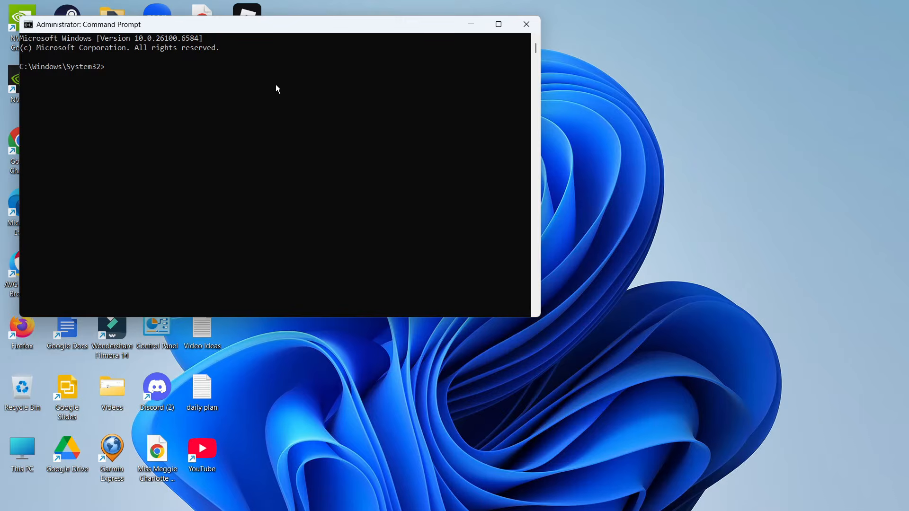
Reset the network IP stack with the command "netsh int ip reset" and review its output.
{"action": "type", "text": "netsh int ip reset"}
{"action": "key", "text": "Return"}
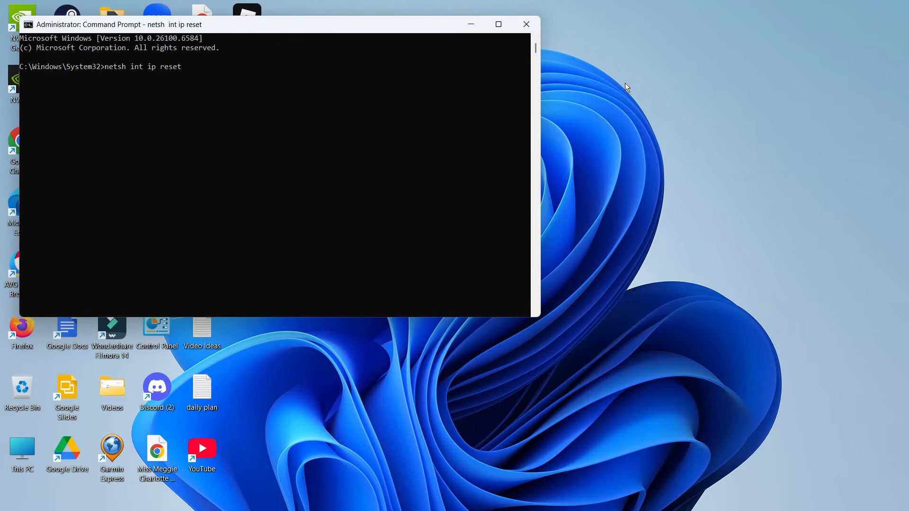
{"action": "scroll", "coordinate": [210, 113], "scroll_direction": "up", "scroll_amount": 5}
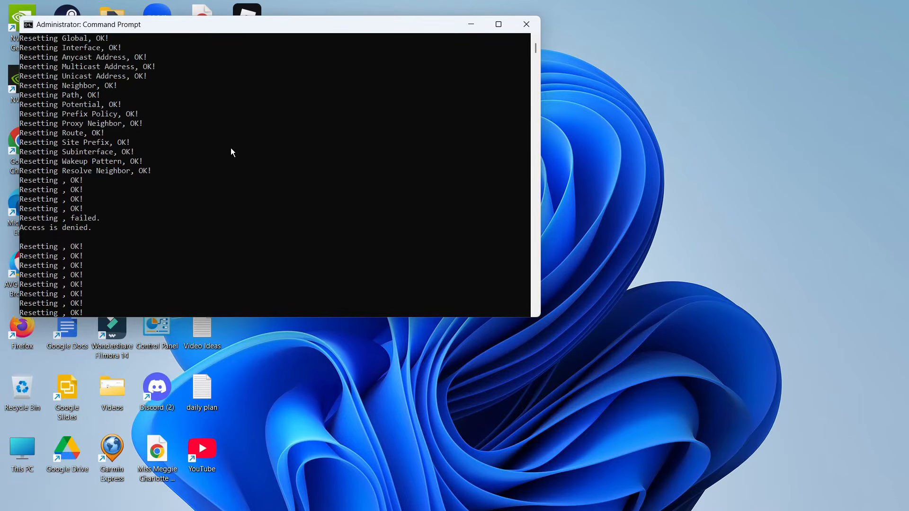
{"action": "scroll", "coordinate": [231, 124], "scroll_direction": "down", "scroll_amount": 3}
{"action": "scroll", "coordinate": [237, 133], "scroll_direction": "down", "scroll_amount": 3}
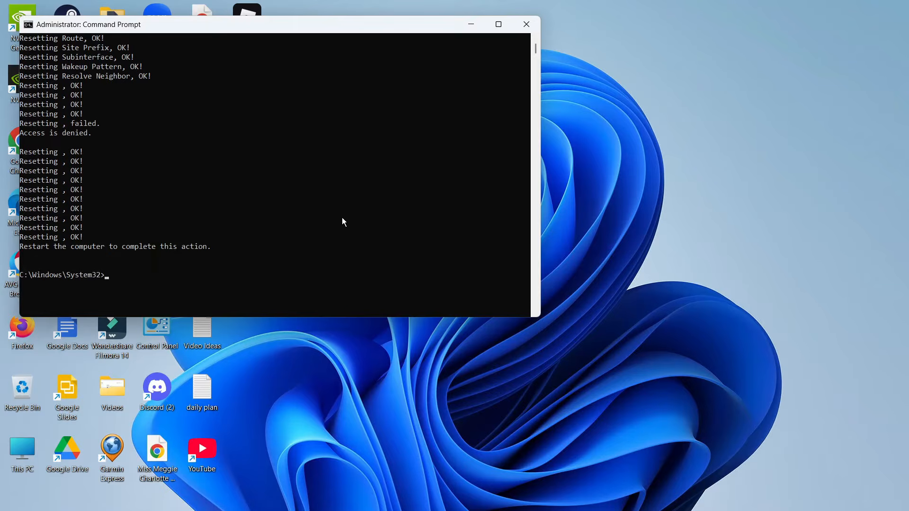
Reset the Winsock catalog with "netsh winsock reset" and release the current IP address with "ipconfig /release".
{"action": "type", "text": "netsh winsock reset"}
{"action": "key", "text": "Return"}
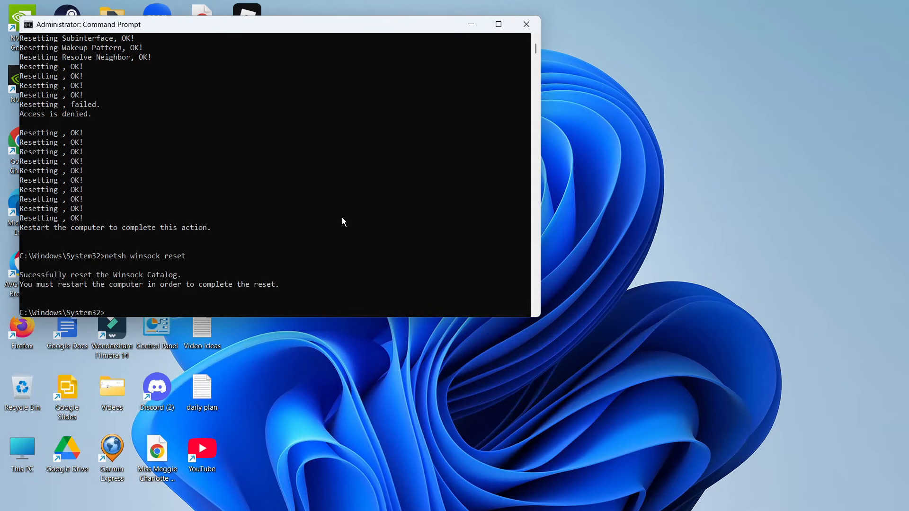
{"action": "type", "text": "ipconfig /release"}
{"action": "key", "text": "Return"}
Renew the IP address with the command "ipconfig /renew".
{"action": "type", "text": "i"}
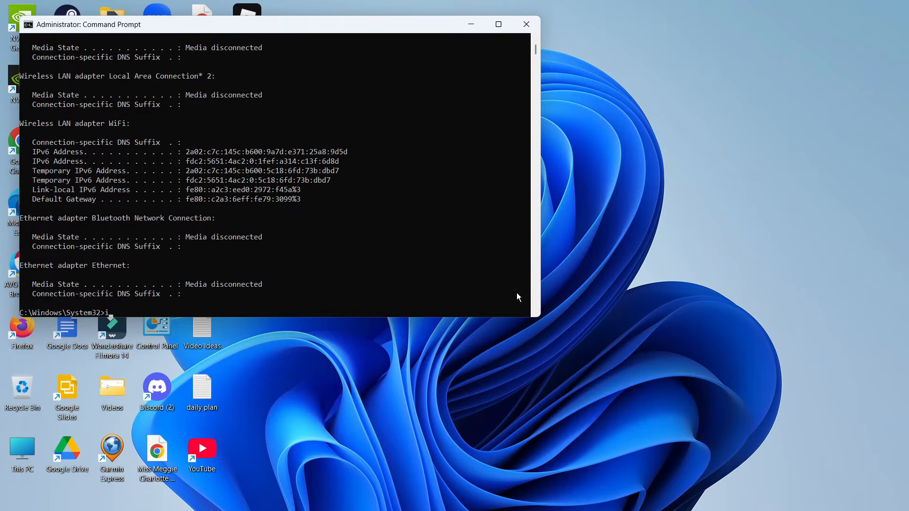
{"action": "type", "text": "pconfig /renew"}
{"action": "key", "text": "Return"}
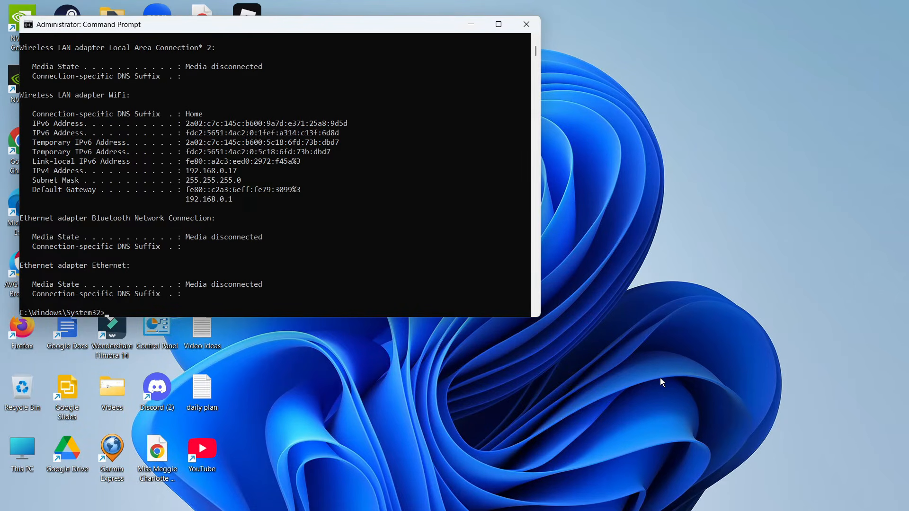
Flush the DNS resolver cache with "ipconfig /flushdns" and close Command Prompt with "exit".
{"action": "type", "text": "ipconfig /flushdns"}
{"action": "key", "text": "Return"}
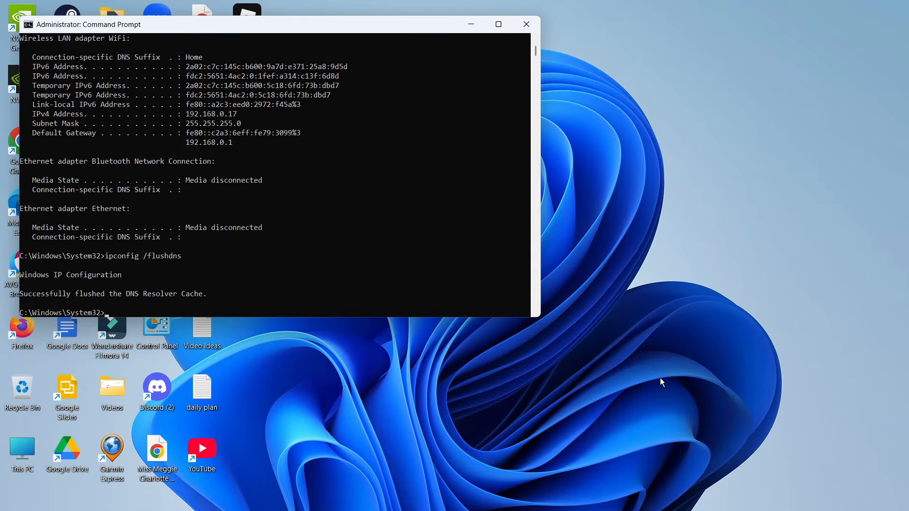
{"action": "type", "text": "exit"}
{"action": "key", "text": "Return"}
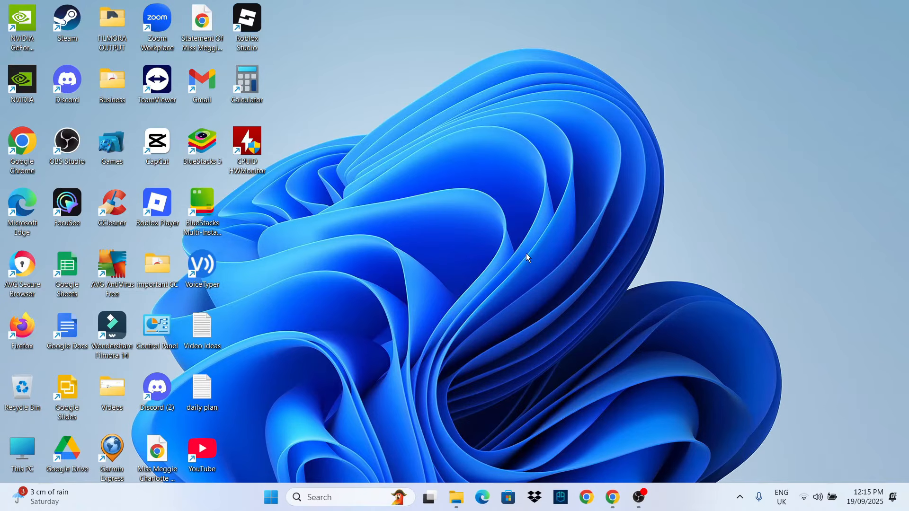
Bring up the Windows power options containing Restart and return to the desktop.
{"action": "left_click", "coordinate": [272, 497]}
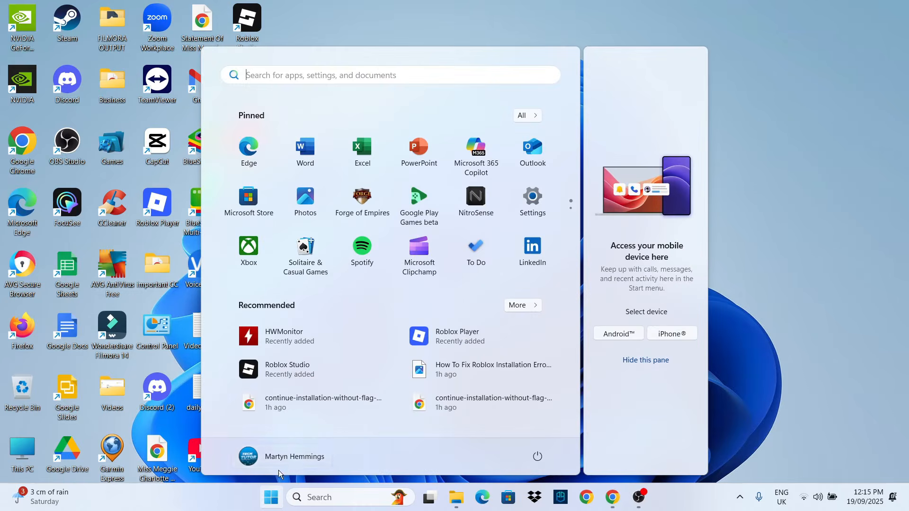
{"action": "left_click", "coordinate": [537, 456]}
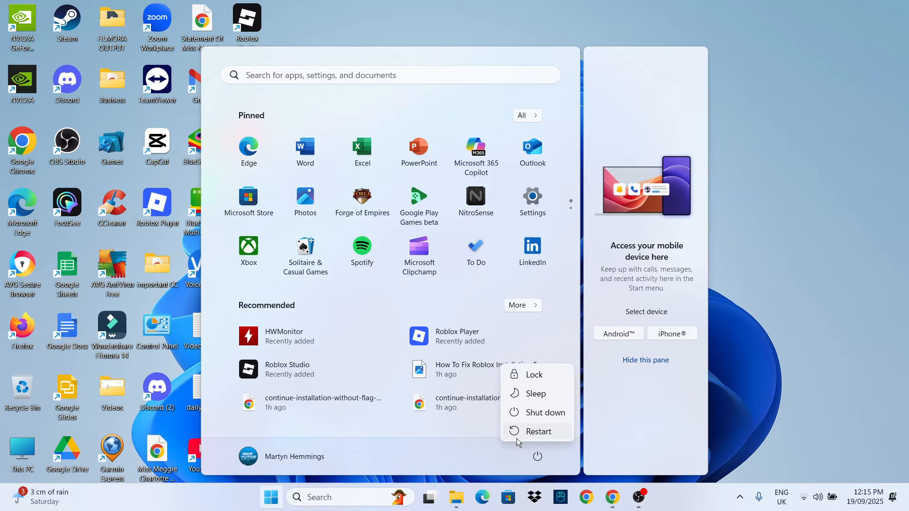
{"action": "left_click", "coordinate": [566, 437]}
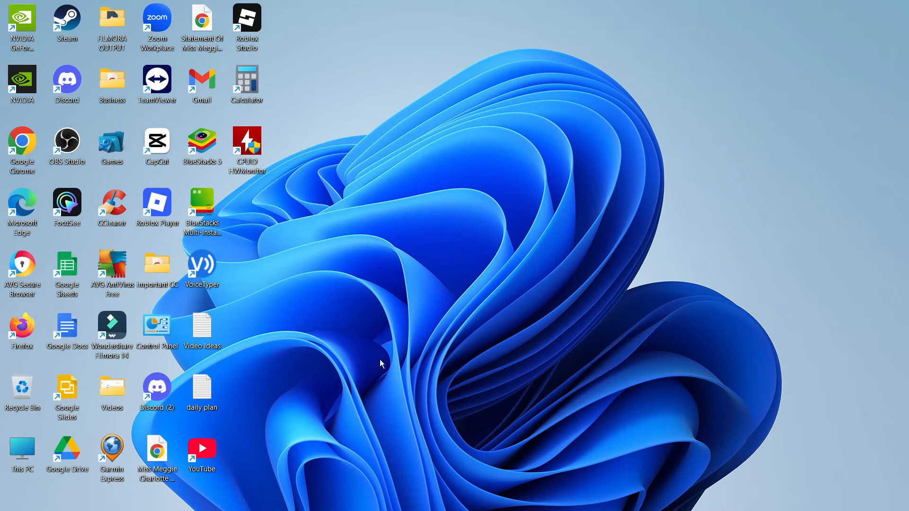
Switch to the Roblox home page in Chrome and open the PLS DONATE game page.
{"action": "mouse_move", "coordinate": [691, 510]}
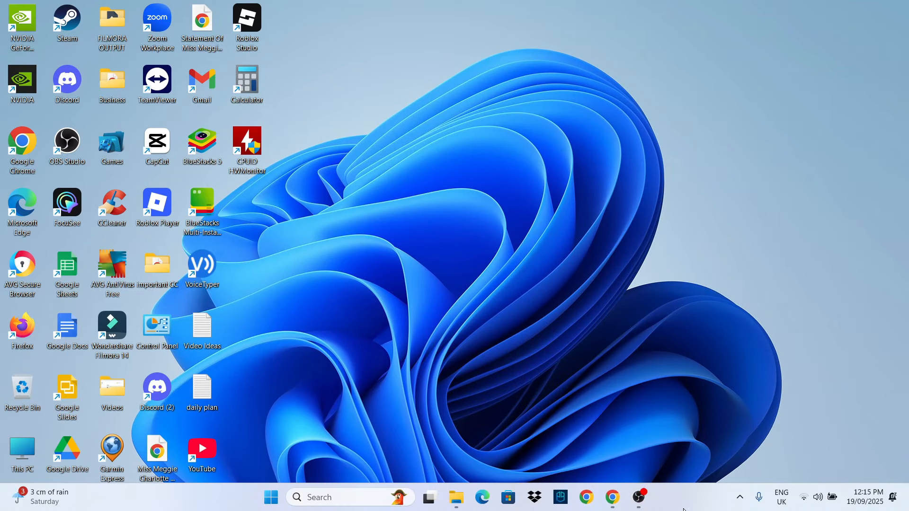
{"action": "mouse_move", "coordinate": [612, 497]}
{"action": "left_click", "coordinate": [671, 455]}
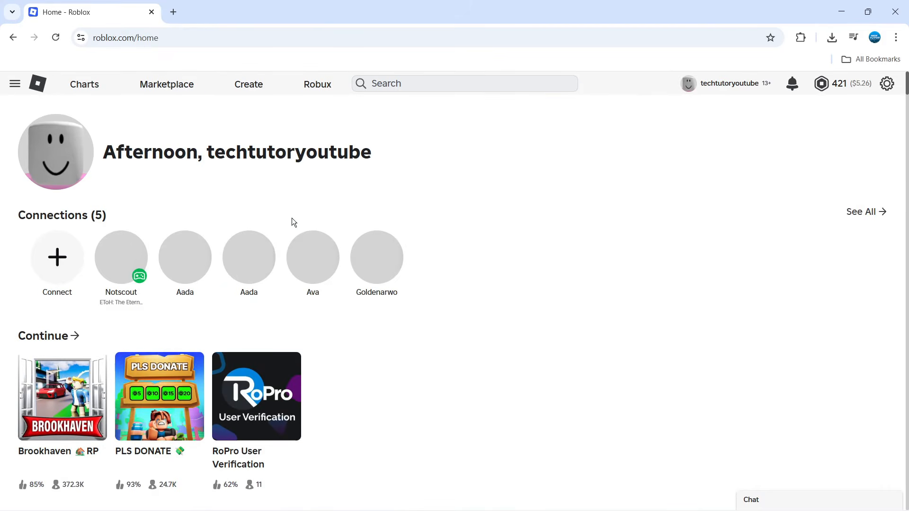
{"action": "left_click", "coordinate": [182, 414]}
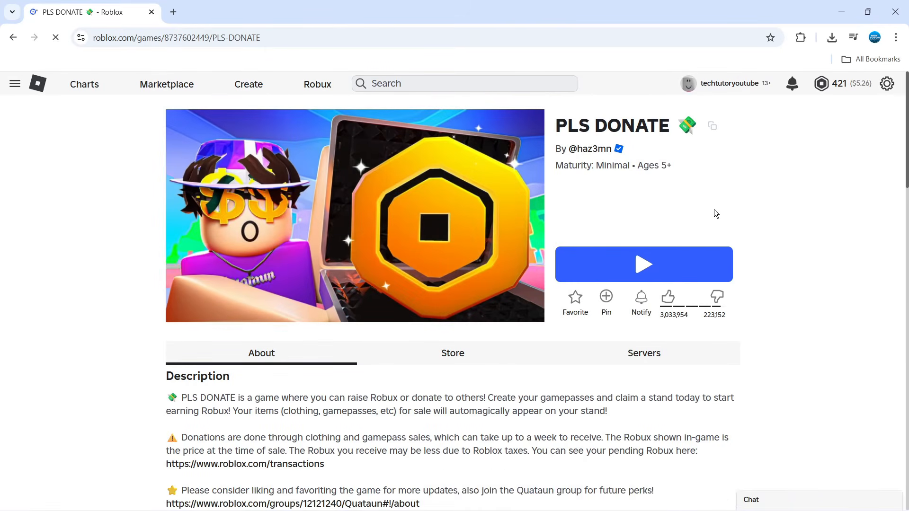
Start PLS DONATE through the Roblox Protocol, request the Roblox installer download, and dismiss the install instructions.
{"action": "left_click", "coordinate": [650, 259]}
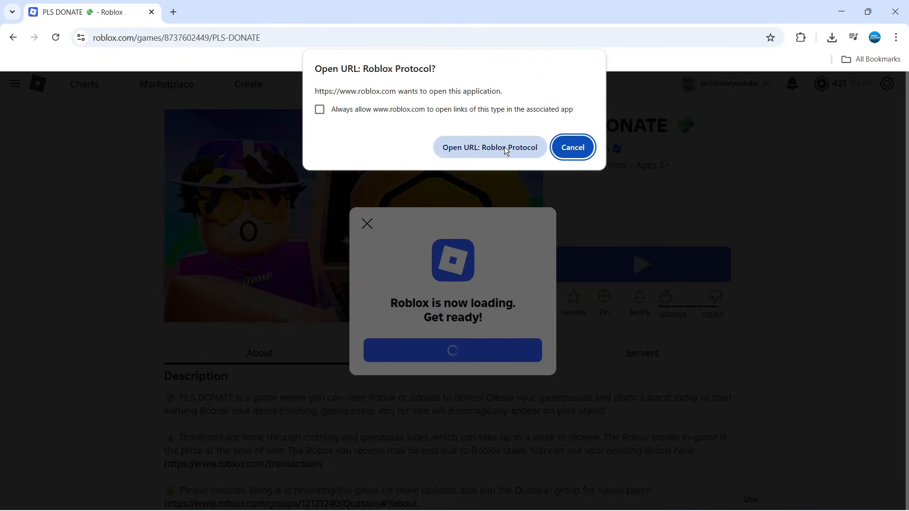
{"action": "left_click", "coordinate": [503, 148]}
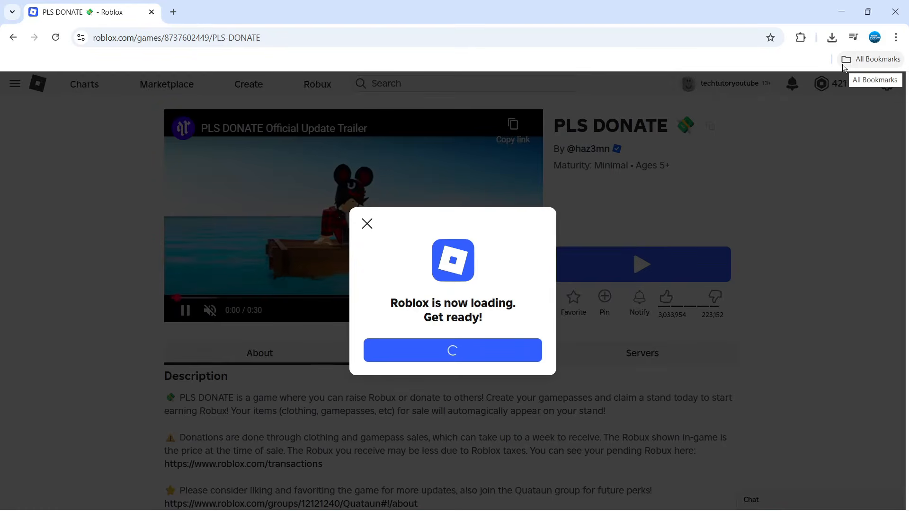
{"action": "left_click", "coordinate": [453, 349]}
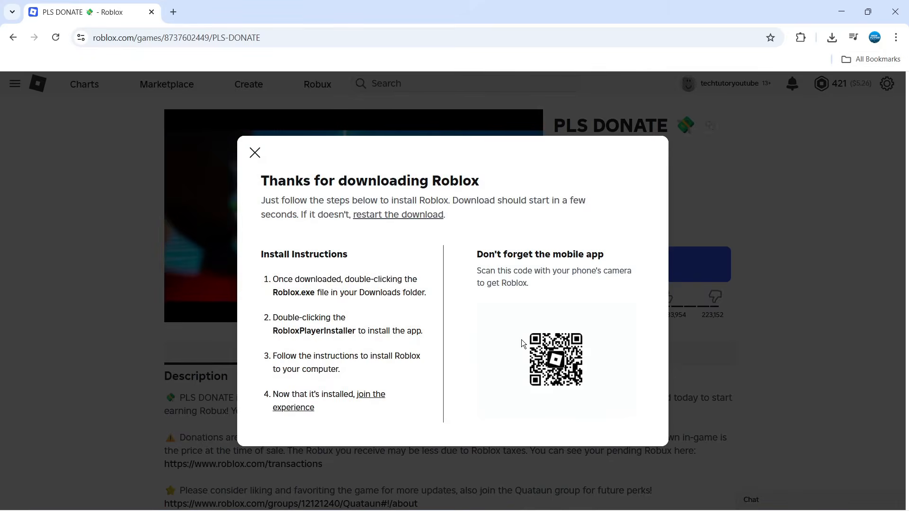
{"action": "left_click", "coordinate": [255, 153]}
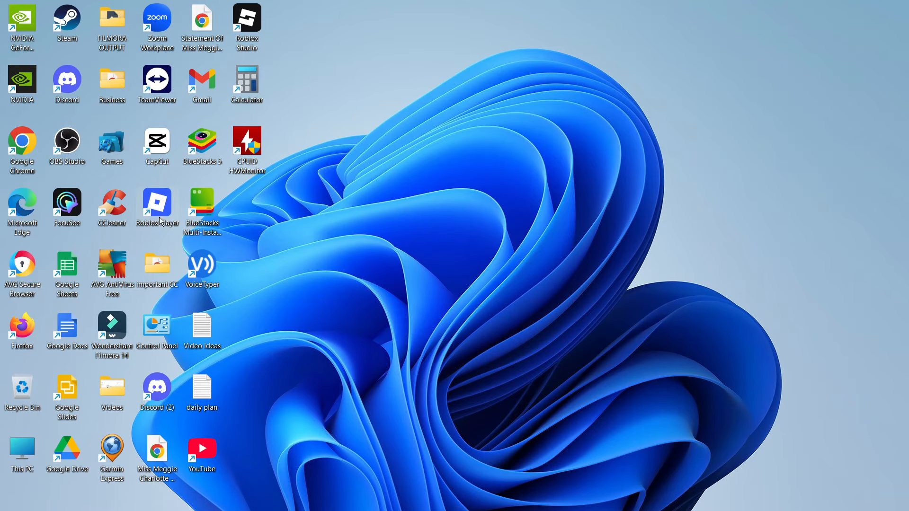
Search Windows for "roblox player" and open the file location of Roblox Player.
{"action": "mouse_move", "coordinate": [449, 510]}
{"action": "left_click", "coordinate": [352, 505]}
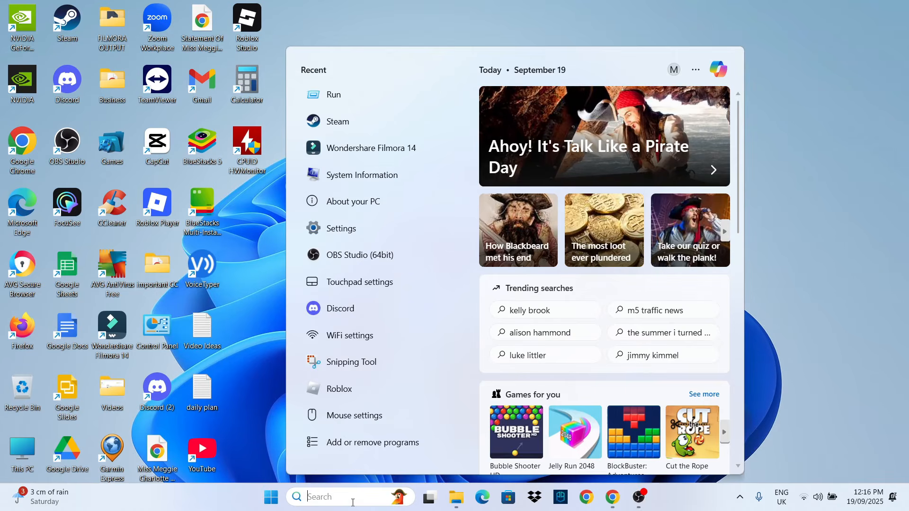
{"action": "type", "text": "roblox"}
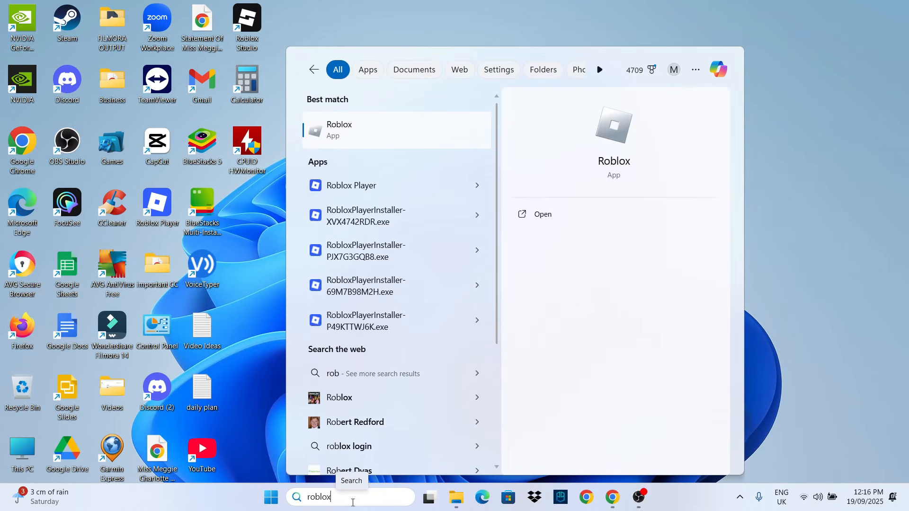
{"action": "type", "text": " player"}
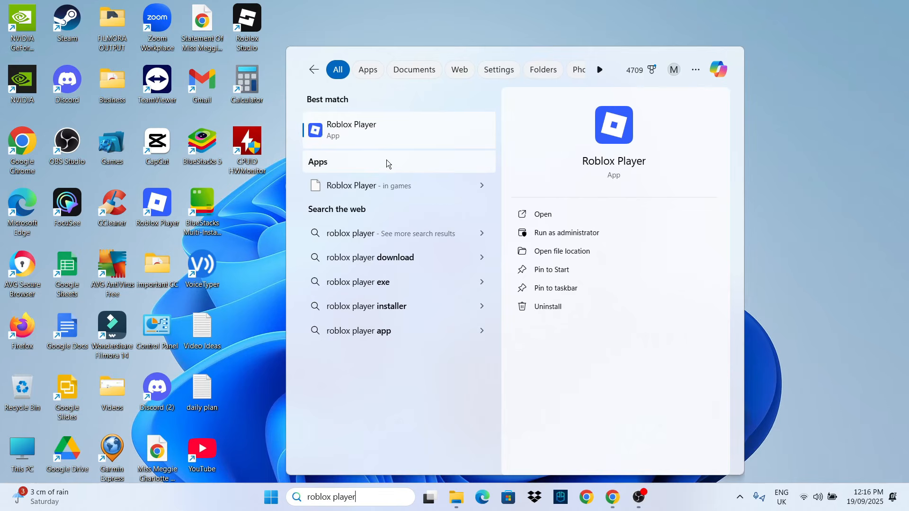
{"action": "right_click", "coordinate": [383, 135]}
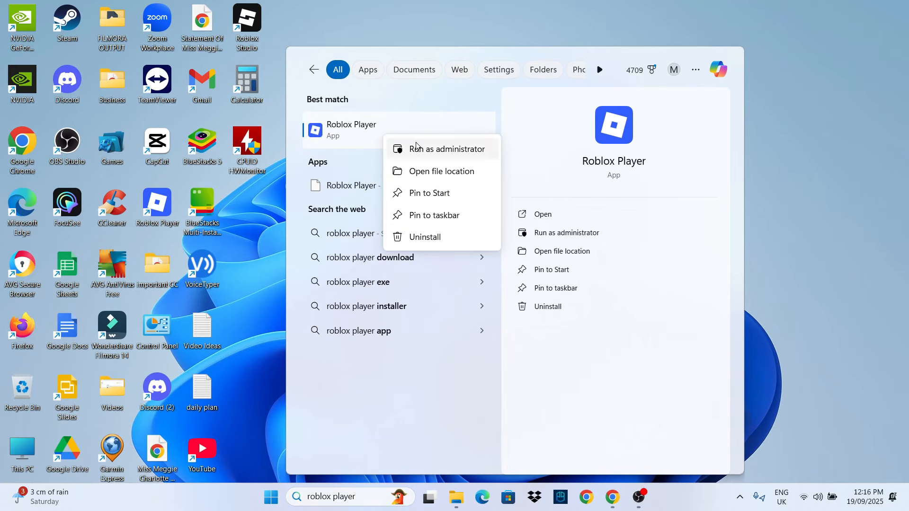
{"action": "left_click", "coordinate": [442, 171]}
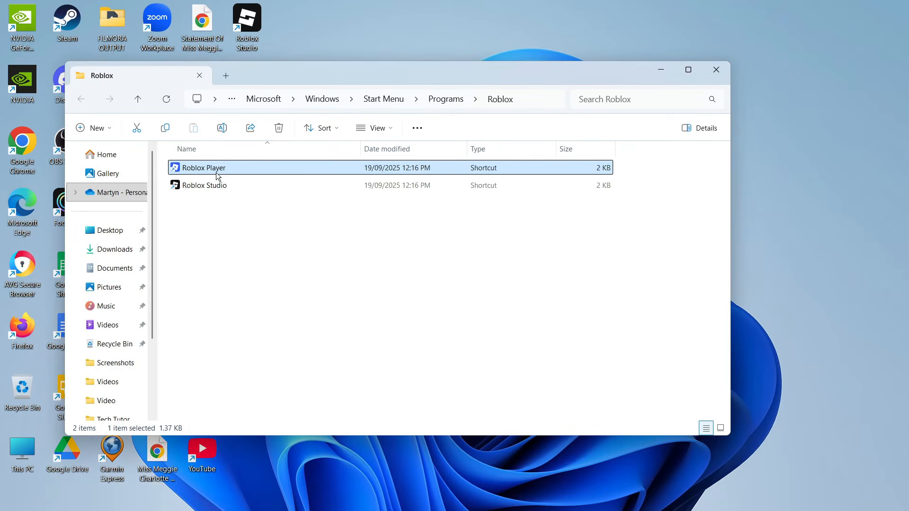
Set the Roblox Player shortcut to run as an administrator and in compatibility mode for Windows 8, and save its properties.
{"action": "right_click", "coordinate": [237, 169]}
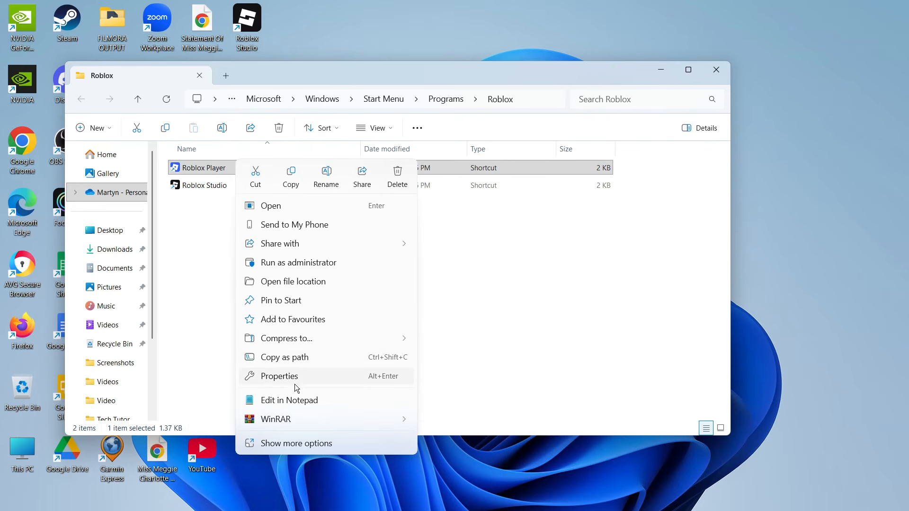
{"action": "left_click", "coordinate": [331, 378]}
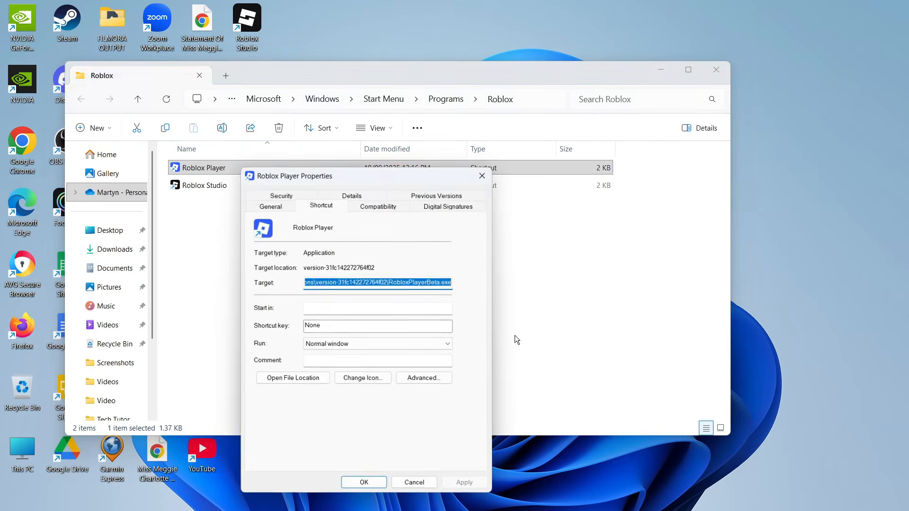
{"action": "left_click", "coordinate": [378, 206]}
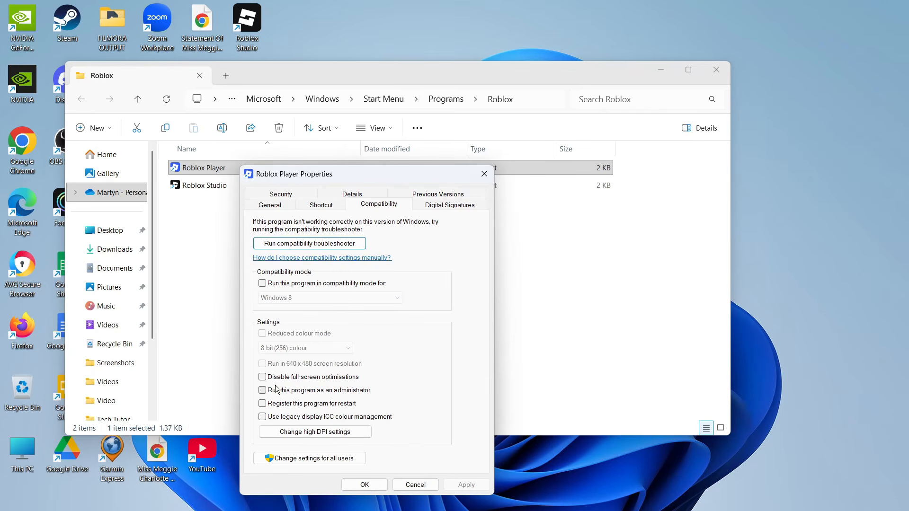
{"action": "left_click", "coordinate": [263, 390]}
{"action": "left_click", "coordinate": [262, 284]}
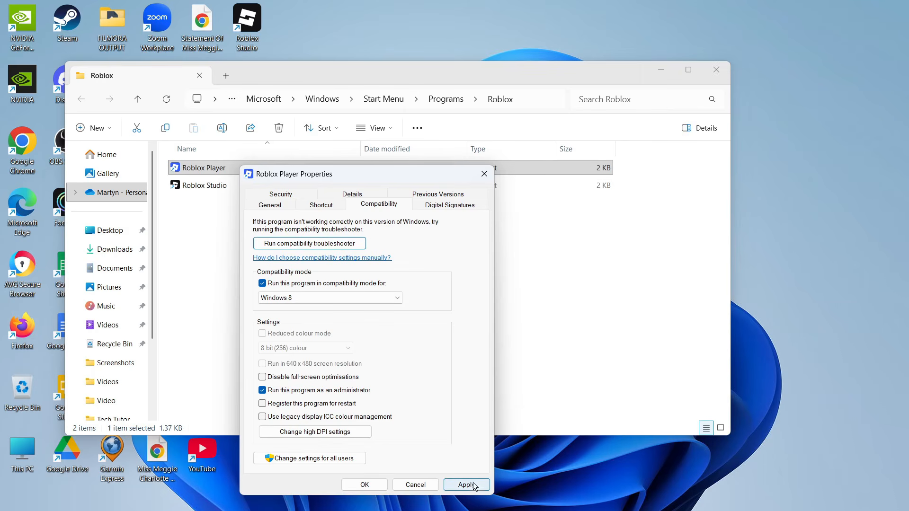
{"action": "left_click", "coordinate": [364, 485]}
Launch Roblox Player from its shortcut and close the Roblox folder window.
{"action": "left_click", "coordinate": [356, 248]}
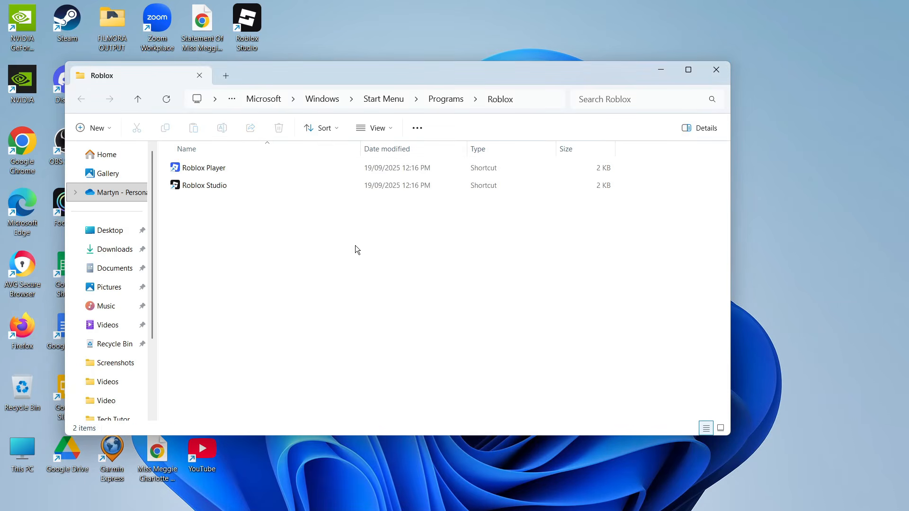
{"action": "double_click", "coordinate": [240, 170]}
{"action": "left_click", "coordinate": [537, 186]}
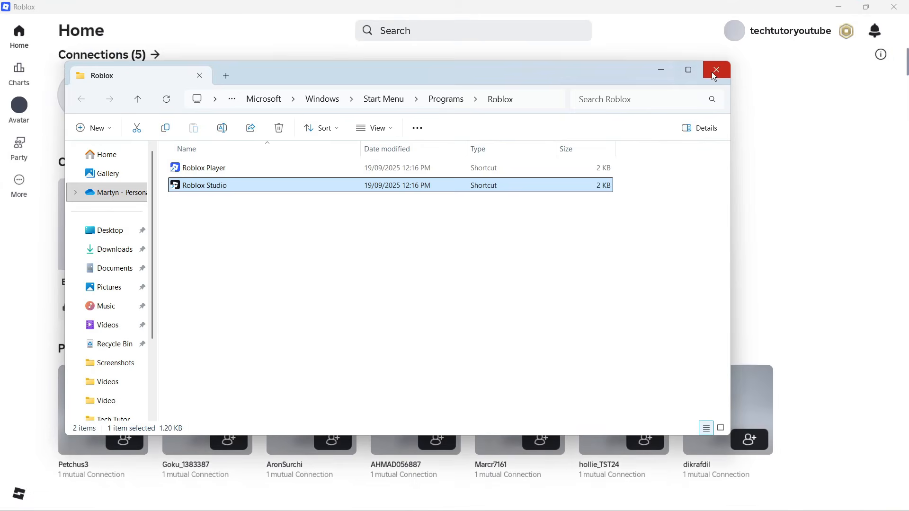
{"action": "left_click", "coordinate": [715, 70]}
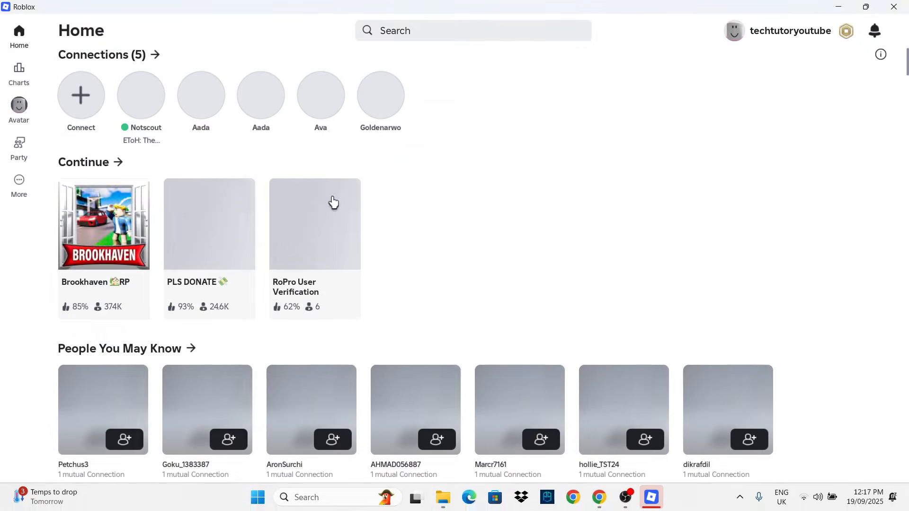
Restore the maximized Roblox window to a smaller size and move it toward the middle of the desktop.
{"action": "double_click", "coordinate": [424, 9]}
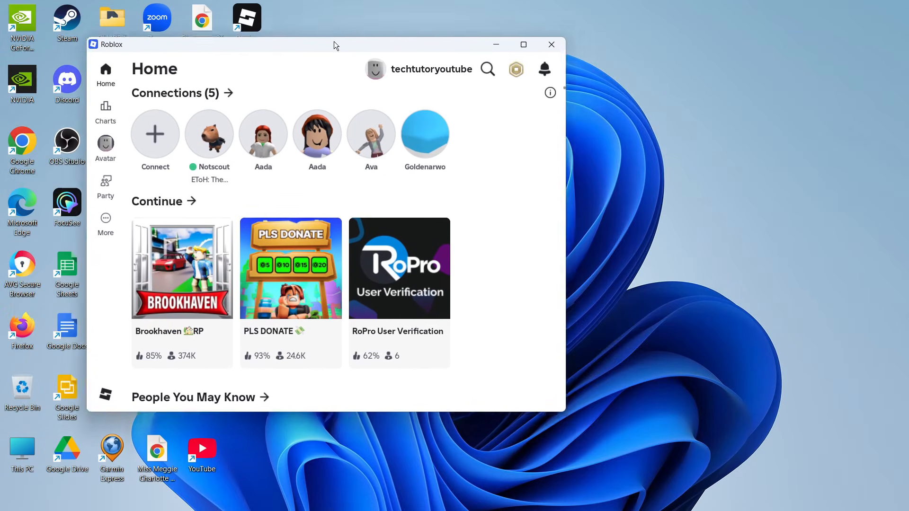
{"action": "left_click_drag", "start_coordinate": [334, 45], "coordinate": [464, 74]}
{"action": "left_click", "coordinate": [223, 72]}
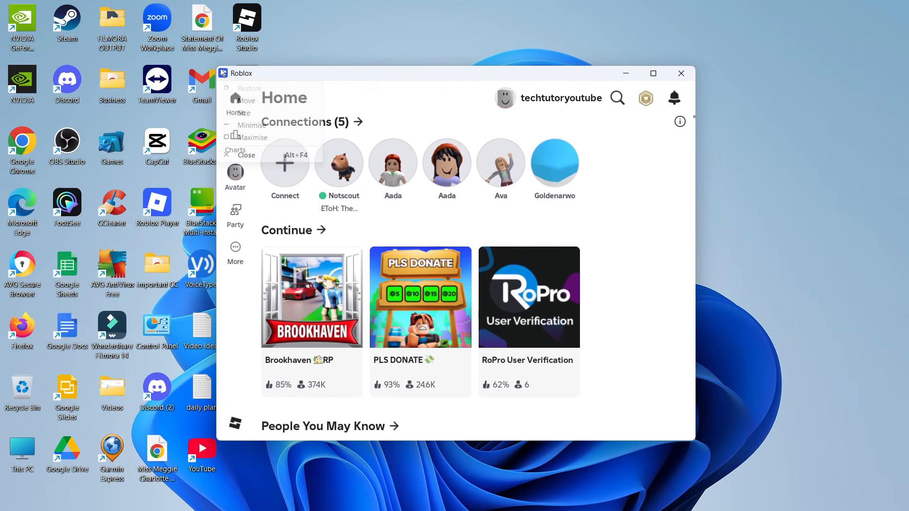
{"action": "left_click", "coordinate": [298, 75]}
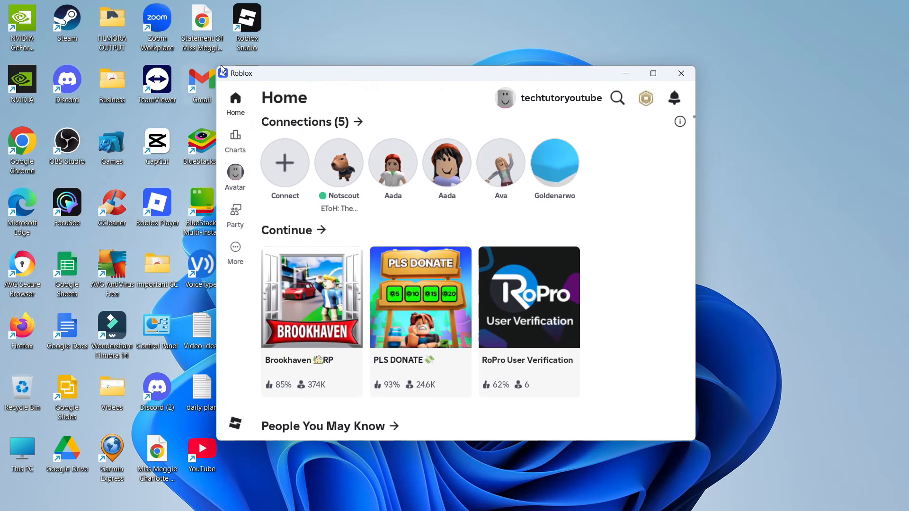